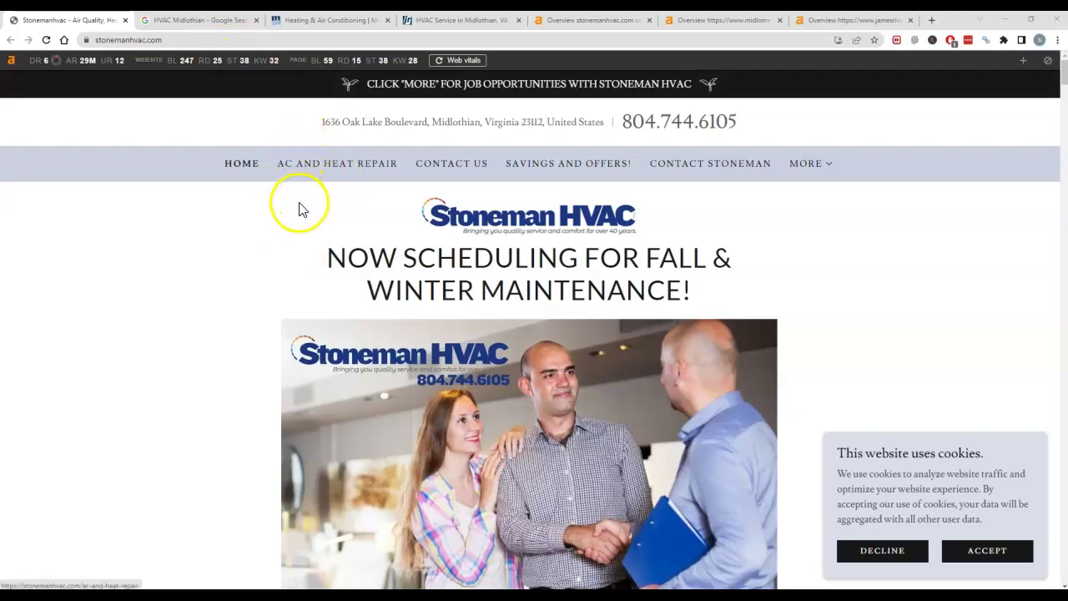
{"action": "scroll", "coordinate": [292, 217], "scroll_direction": "down", "scroll_amount": 8}
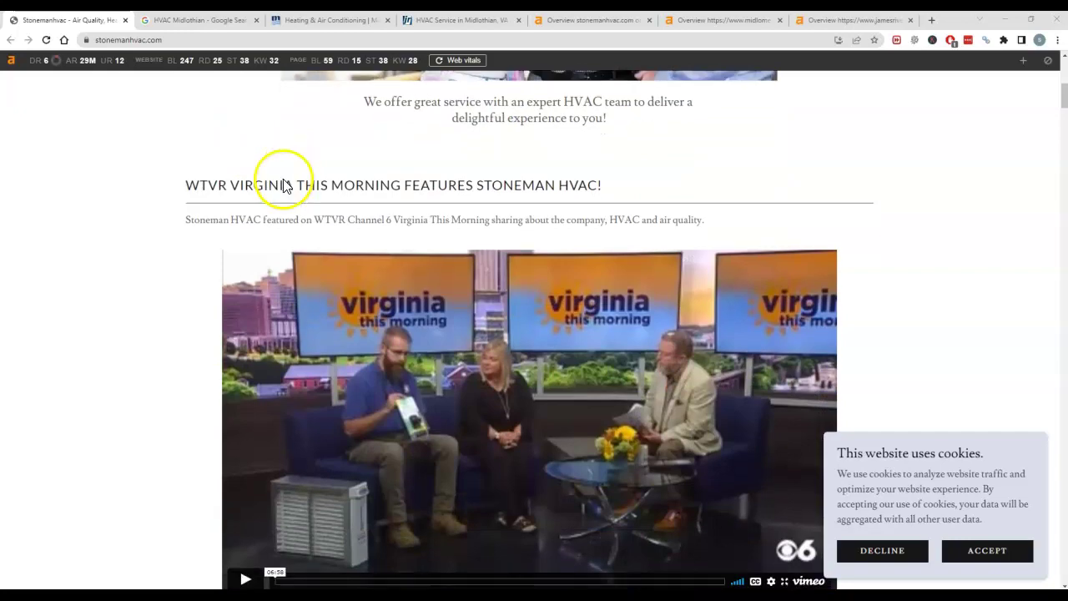
{"action": "scroll", "coordinate": [187, 174], "scroll_direction": "down", "scroll_amount": 10}
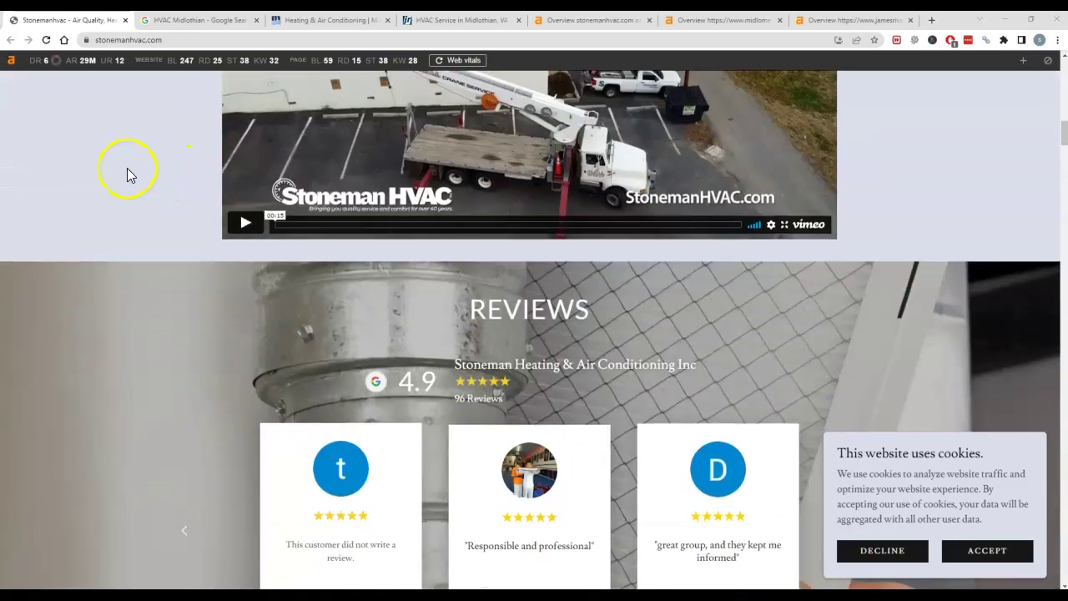
{"action": "scroll", "coordinate": [150, 218], "scroll_direction": "up", "scroll_amount": 1}
{"action": "scroll", "coordinate": [150, 221], "scroll_direction": "down", "scroll_amount": 2}
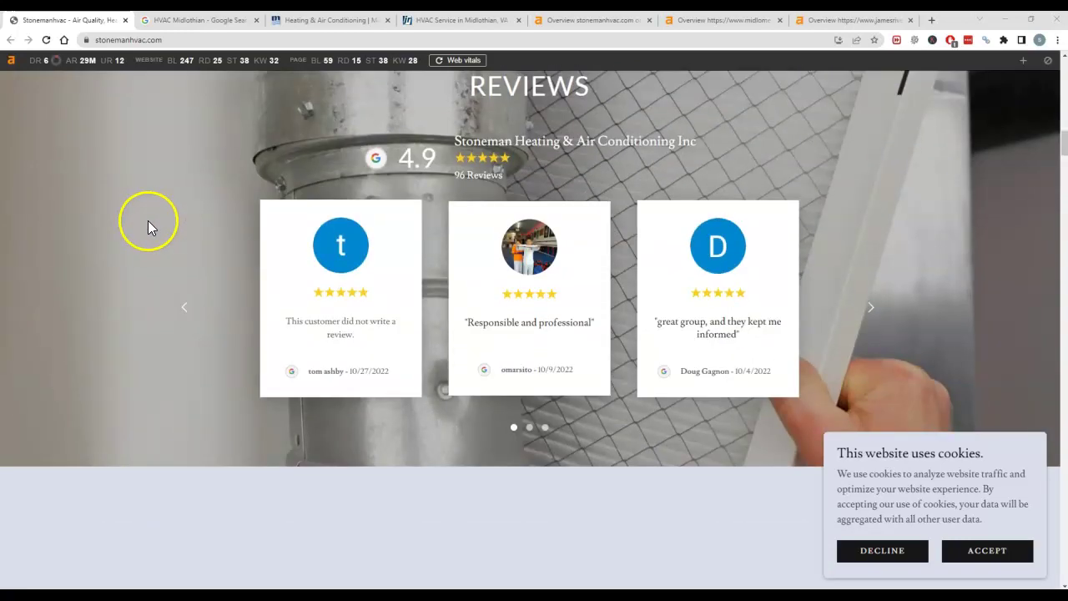
{"action": "scroll", "coordinate": [183, 216], "scroll_direction": "down", "scroll_amount": 5}
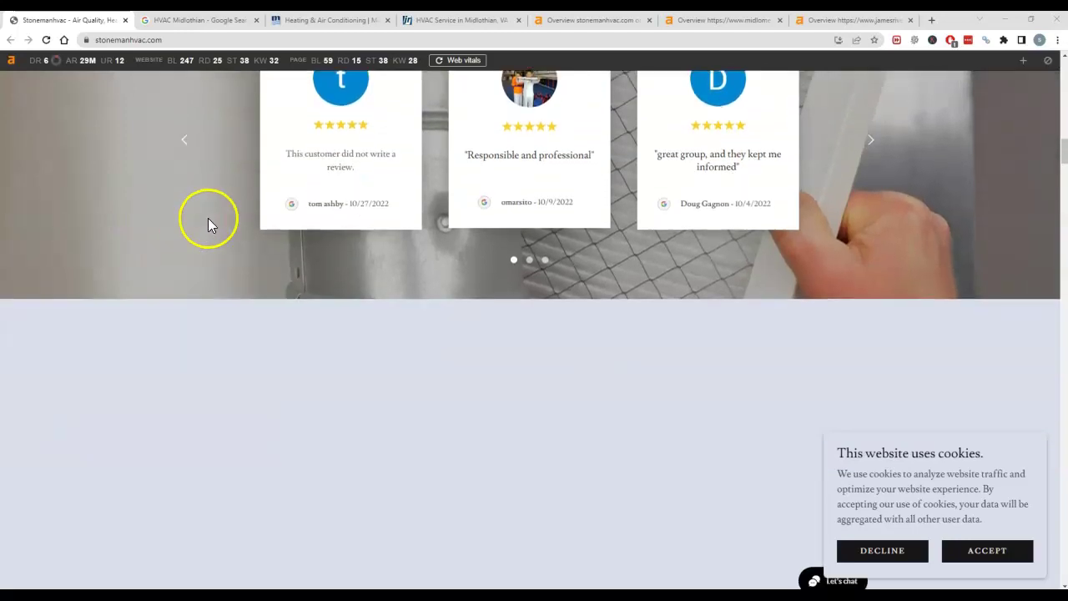
{"action": "scroll", "coordinate": [218, 241], "scroll_direction": "down", "scroll_amount": 13}
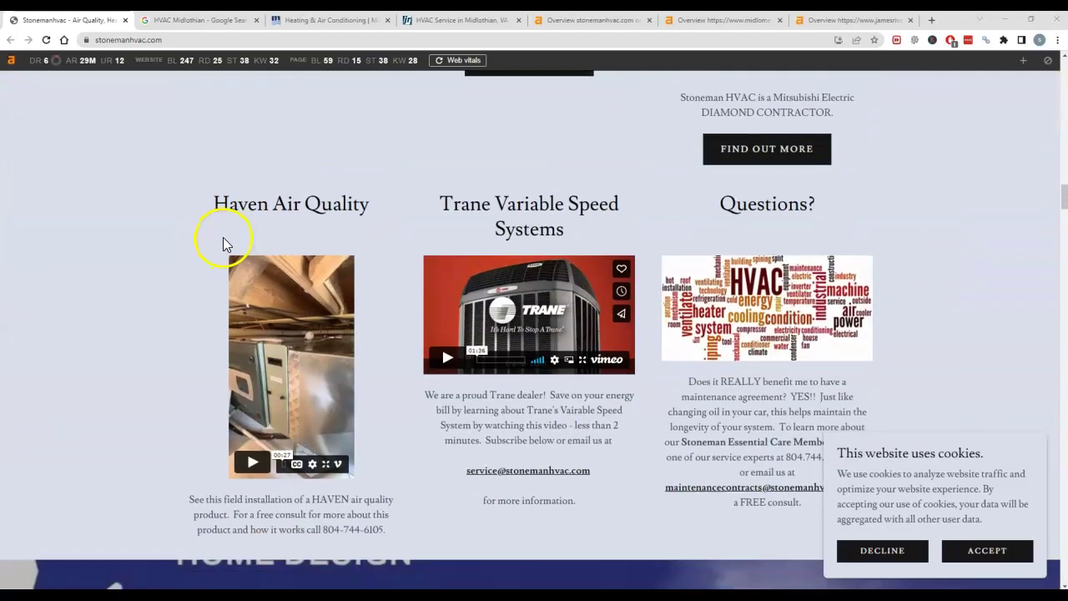
{"action": "scroll", "coordinate": [175, 266], "scroll_direction": "down", "scroll_amount": 3}
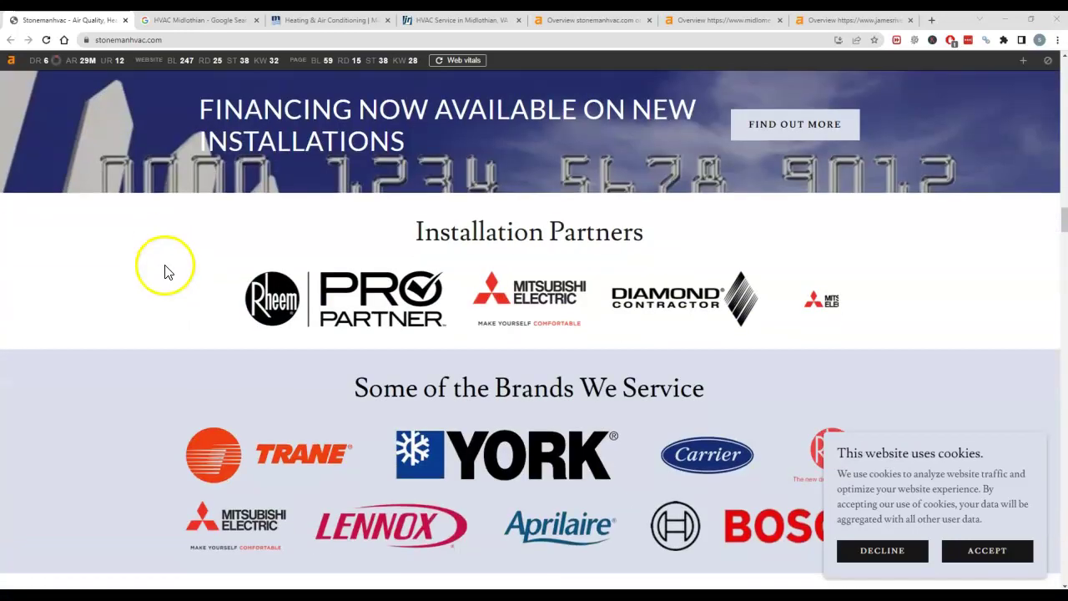
{"action": "scroll", "coordinate": [178, 265], "scroll_direction": "down", "scroll_amount": 3}
{"action": "scroll", "coordinate": [179, 266], "scroll_direction": "down", "scroll_amount": 11}
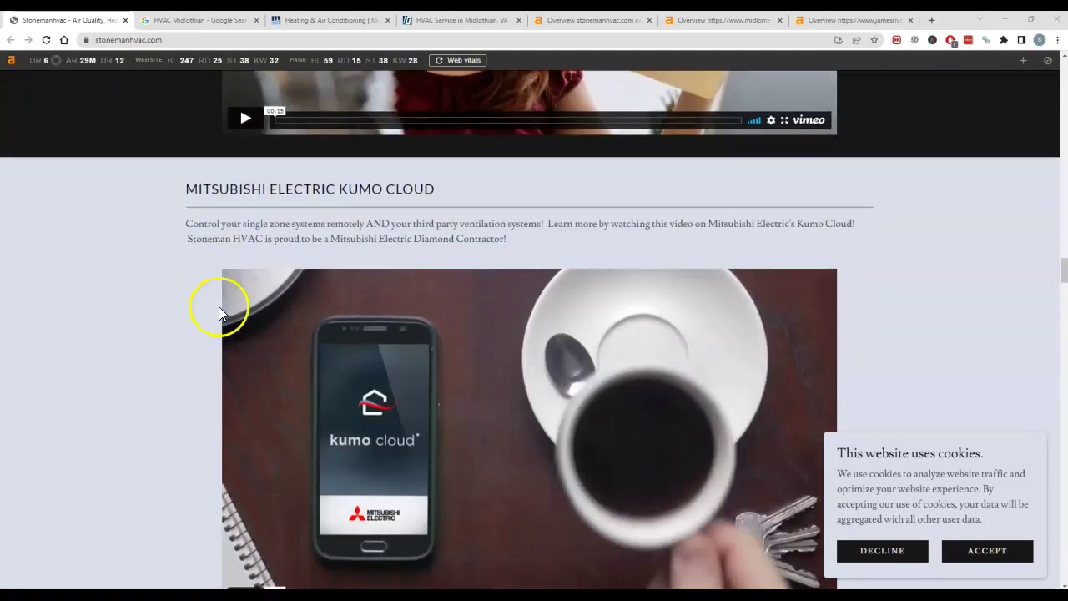
{"action": "scroll", "coordinate": [153, 301], "scroll_direction": "down", "scroll_amount": 6}
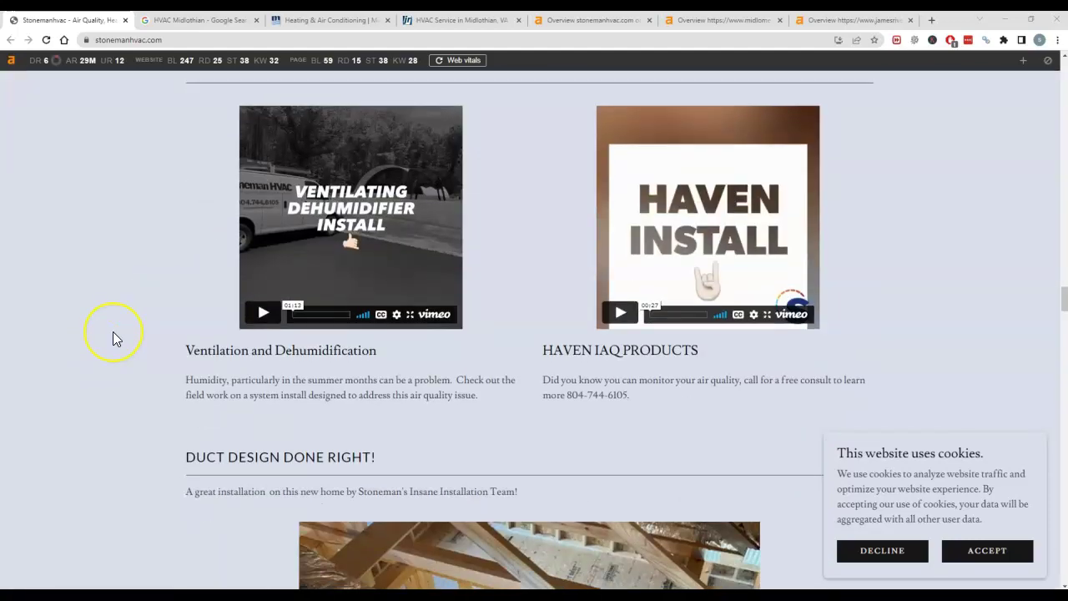
{"action": "scroll", "coordinate": [113, 331], "scroll_direction": "up", "scroll_amount": 2}
{"action": "scroll", "coordinate": [112, 331], "scroll_direction": "up", "scroll_amount": 20}
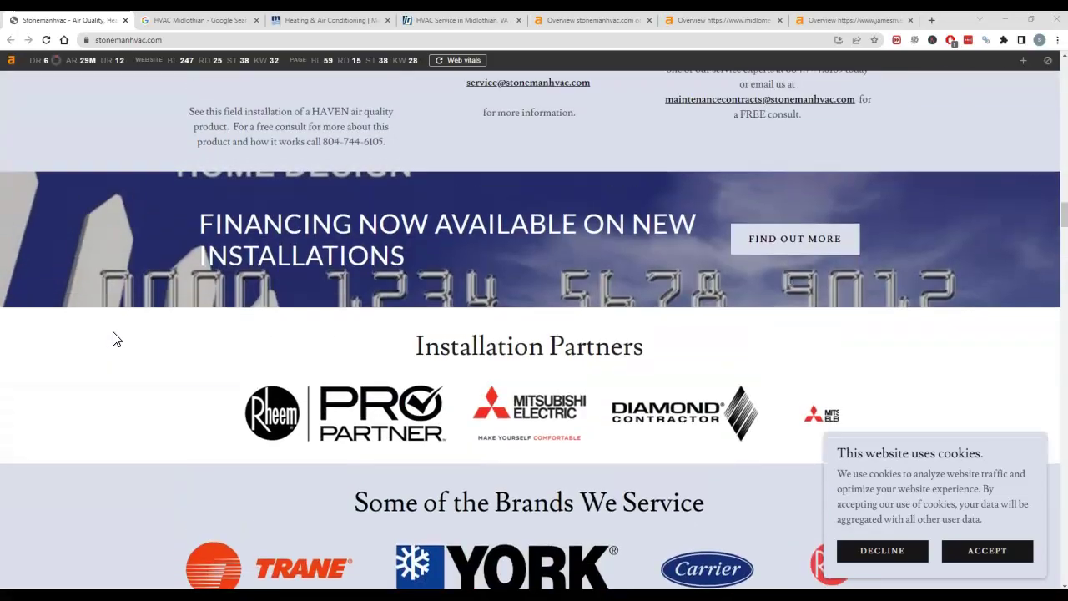
{"action": "scroll", "coordinate": [113, 331], "scroll_direction": "up", "scroll_amount": 20}
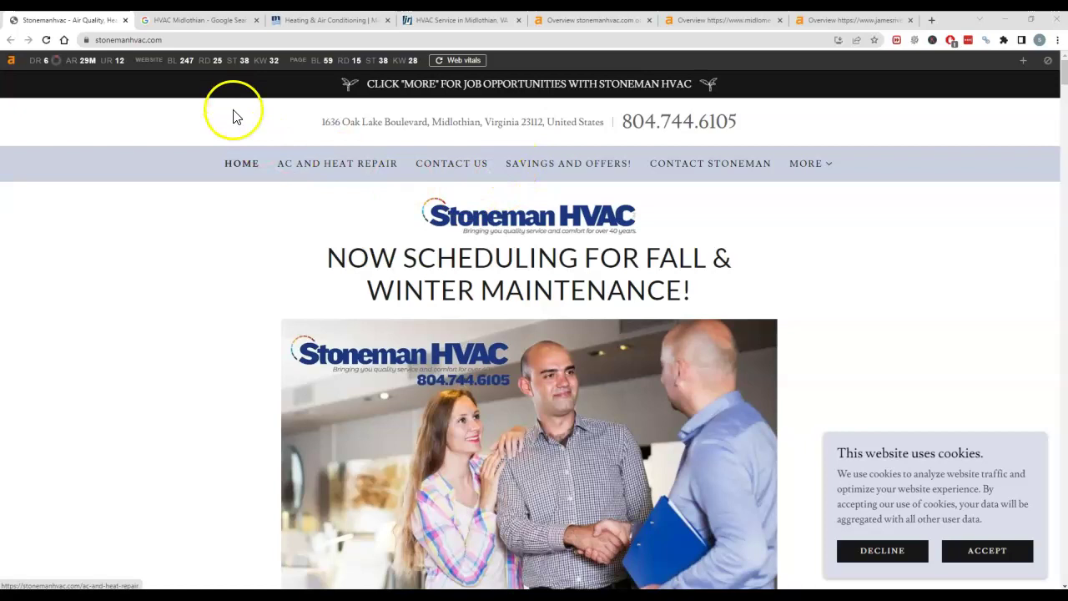
Pan the 'HVAC Midlothian' local businesses map east, then recentre it on Bon Air.
{"action": "key", "text": "ctrl+Tab"}
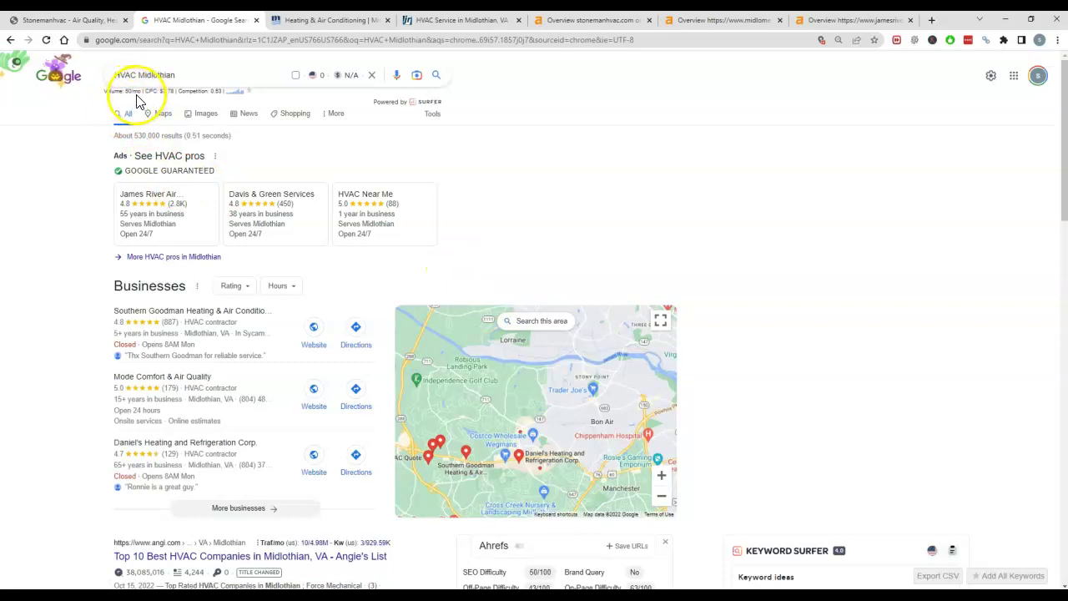
{"action": "left_click_drag", "start_coordinate": [621, 428], "coordinate": [535, 410]}
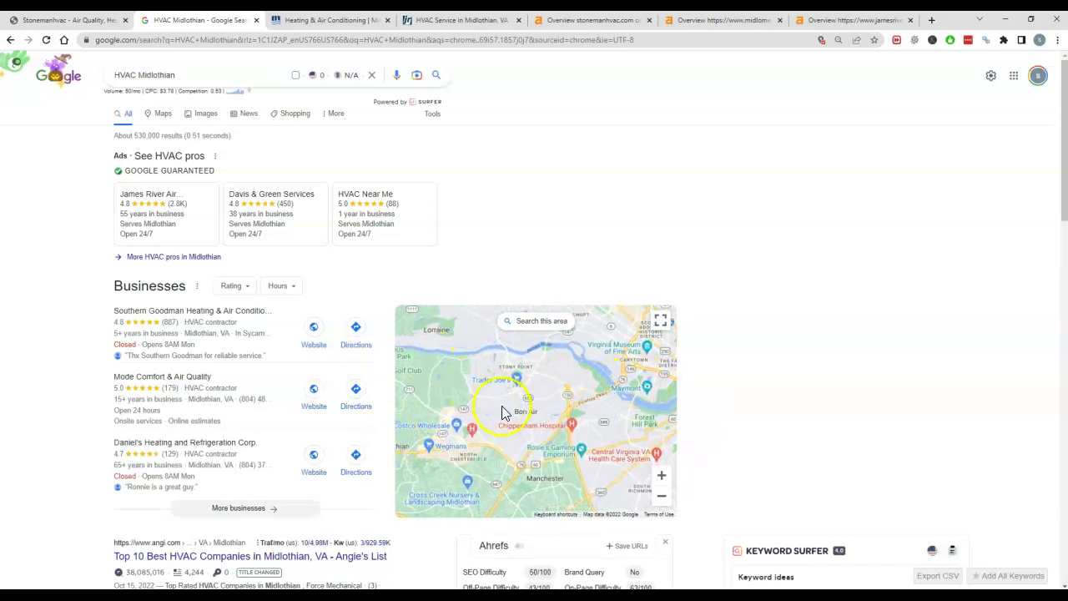
{"action": "left_click_drag", "start_coordinate": [512, 423], "coordinate": [532, 405]}
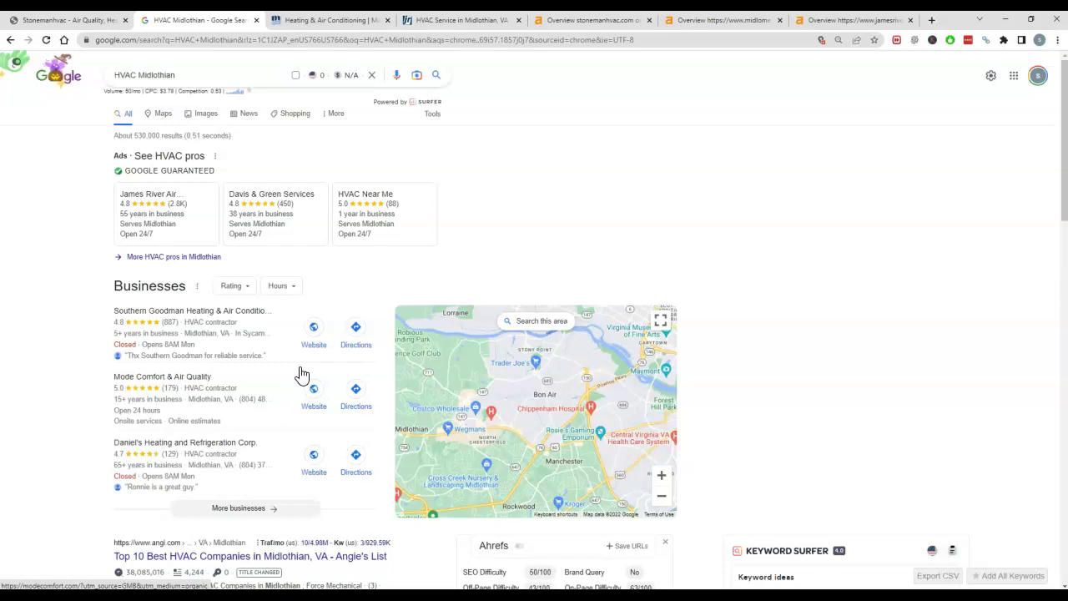
{"action": "left_click", "coordinate": [326, 420]}
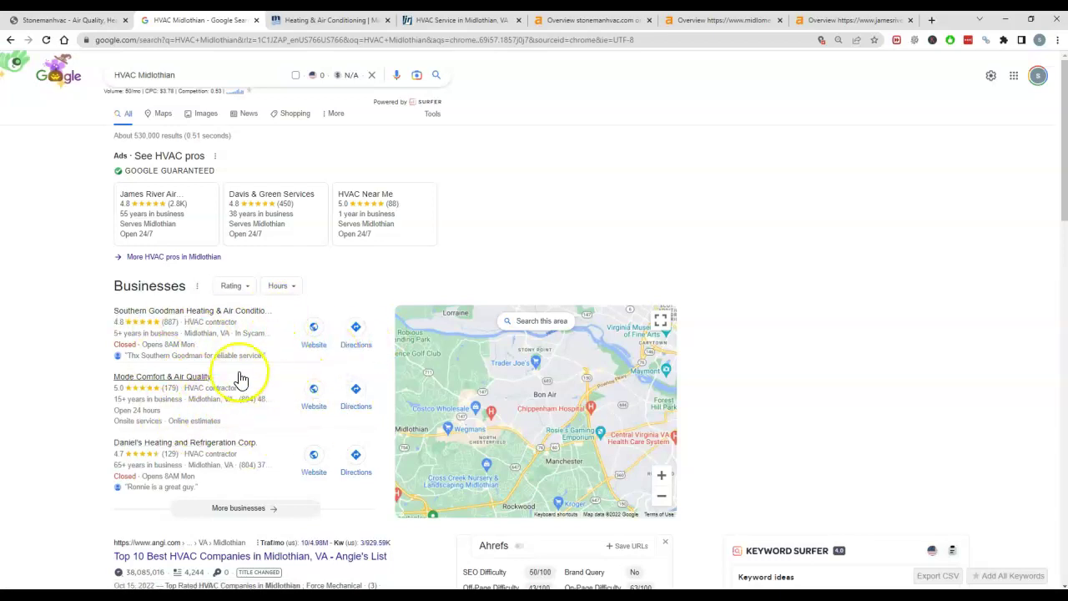
Scroll the current page, then browse the Midlothian Mechanical competitor homepage.
{"action": "scroll", "coordinate": [238, 379], "scroll_direction": "down", "scroll_amount": 3}
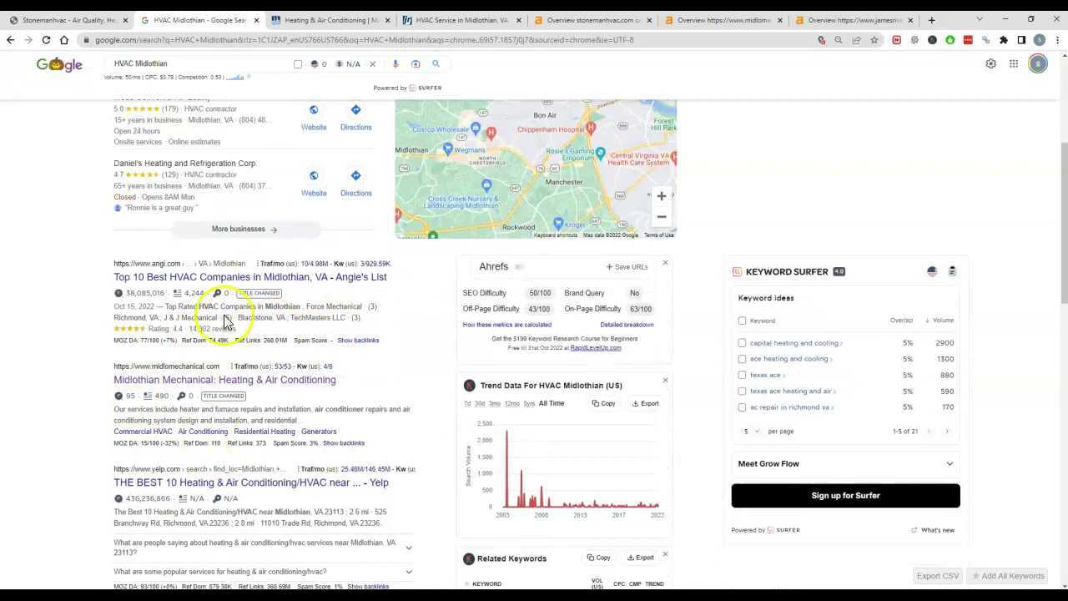
{"action": "mouse_move", "coordinate": [290, 397]}
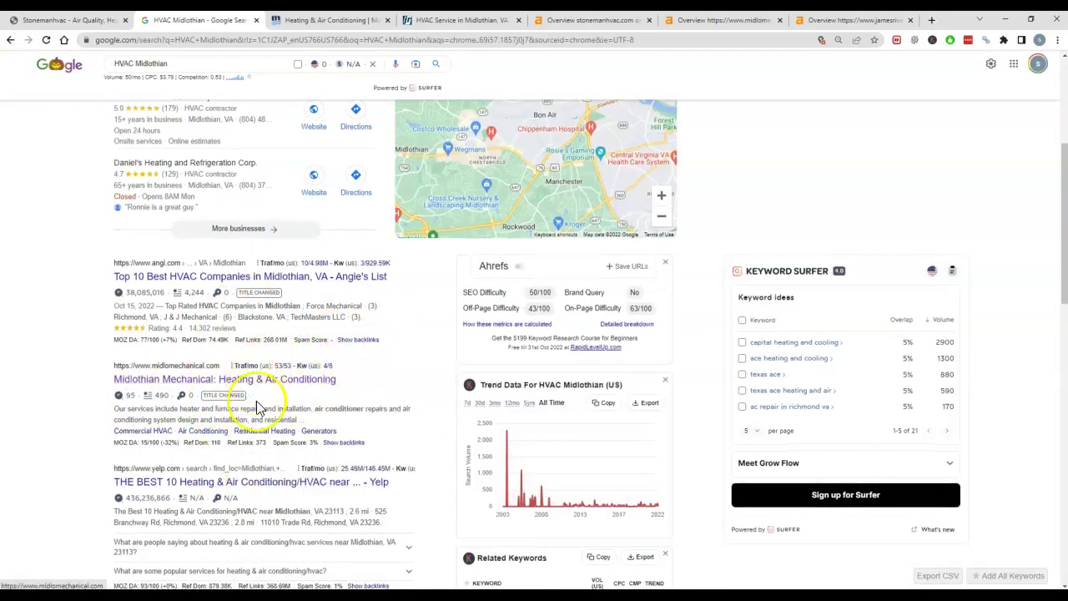
{"action": "scroll", "coordinate": [256, 400], "scroll_direction": "down", "scroll_amount": 1}
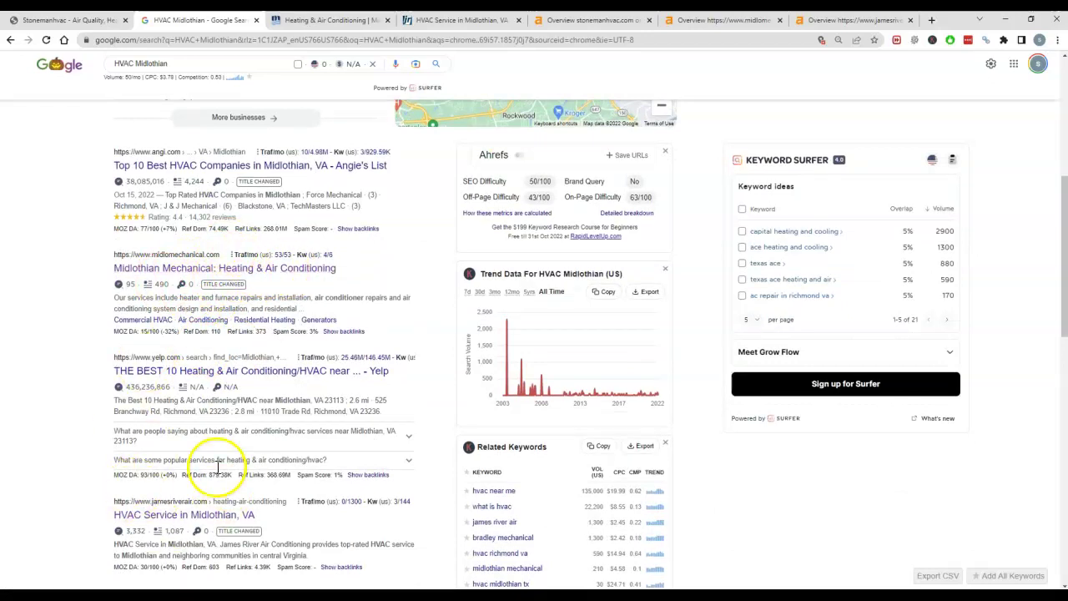
{"action": "left_click", "coordinate": [346, 20]}
{"action": "scroll", "coordinate": [786, 332], "scroll_direction": "down", "scroll_amount": 5}
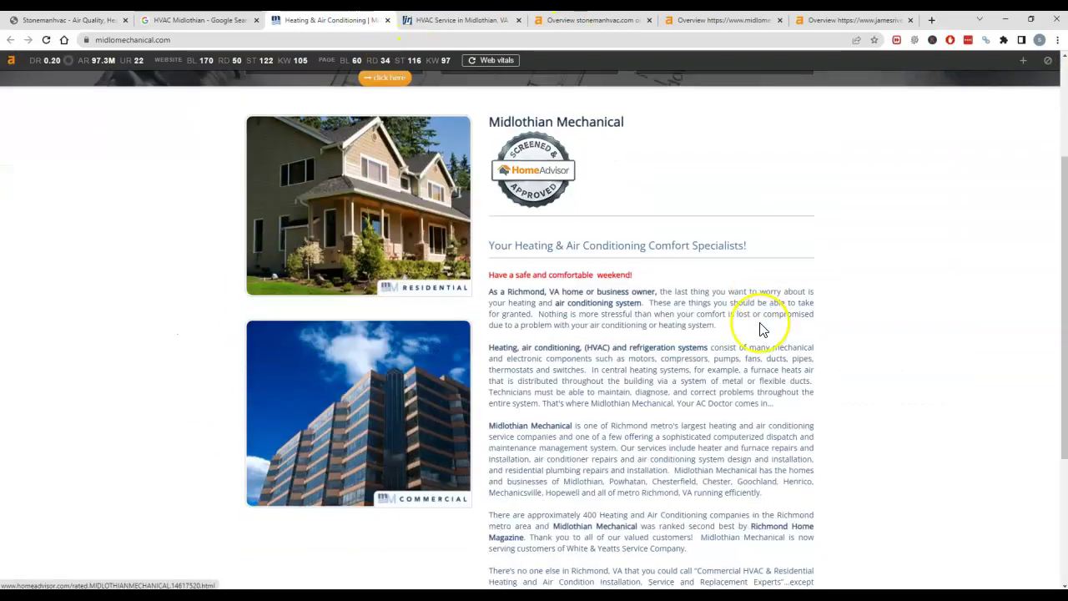
{"action": "scroll", "coordinate": [799, 334], "scroll_direction": "up", "scroll_amount": 3}
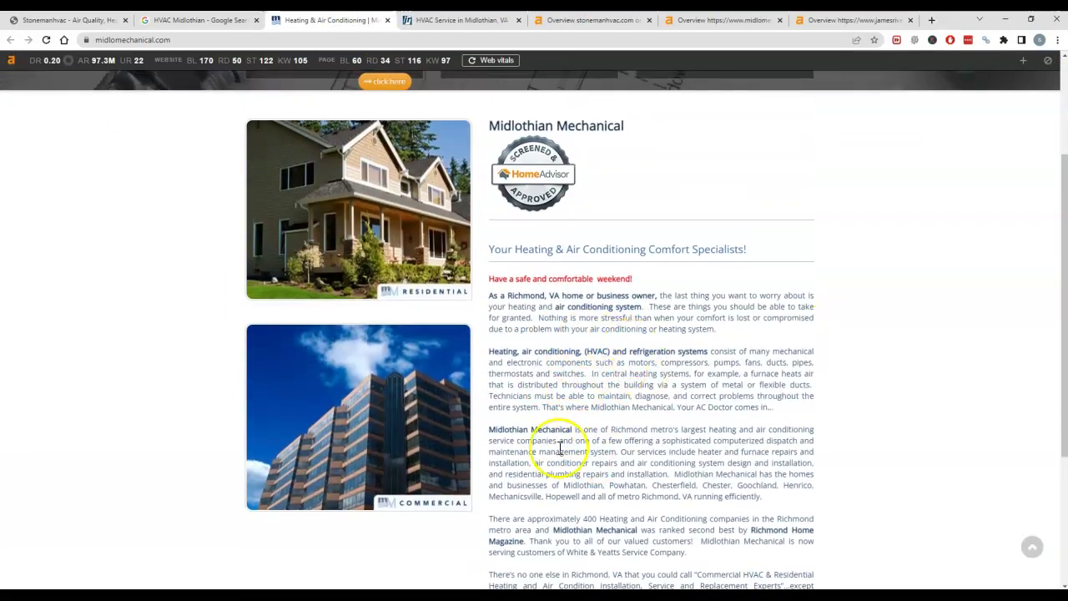
{"action": "scroll", "coordinate": [624, 413], "scroll_direction": "up", "scroll_amount": 2}
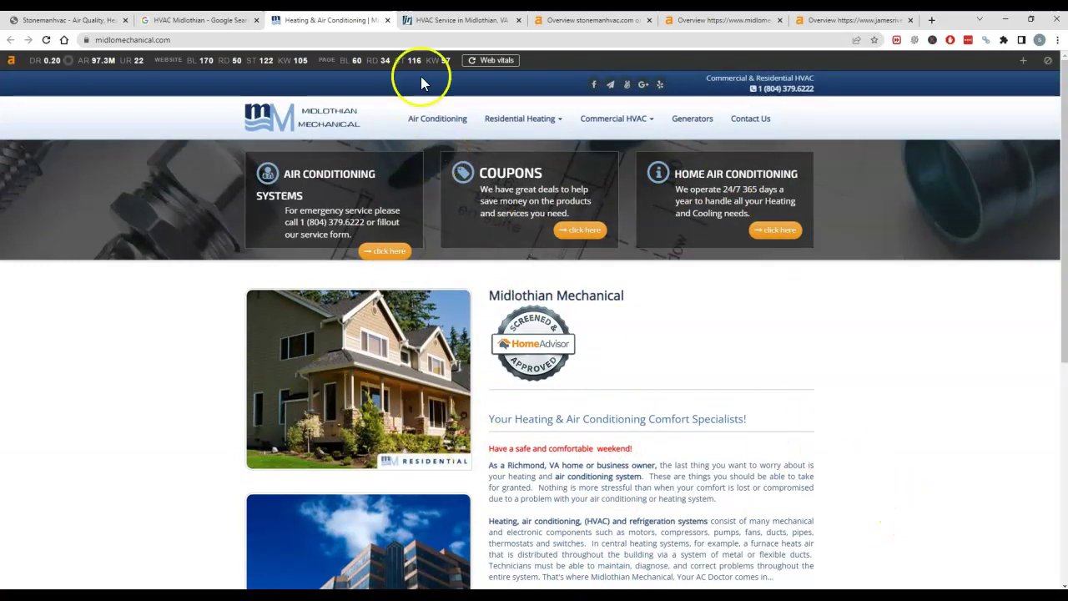
Browse James River's 'HVAC Service in Midlothian, VA' page and highlight its heading.
{"action": "left_click", "coordinate": [465, 23]}
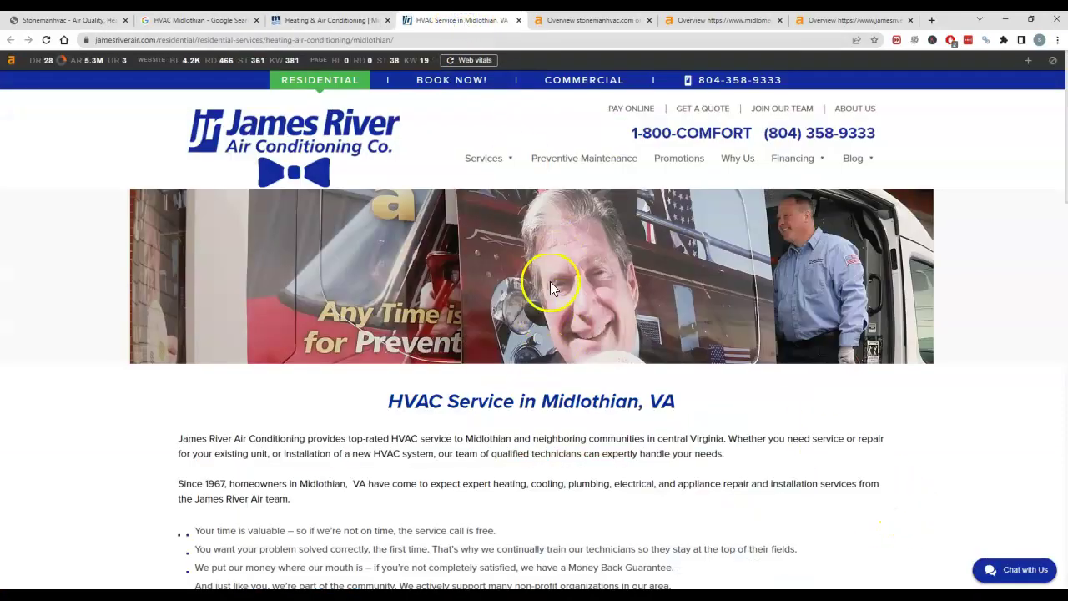
{"action": "scroll", "coordinate": [550, 284], "scroll_direction": "down", "scroll_amount": 6}
{"action": "scroll", "coordinate": [550, 304], "scroll_direction": "down", "scroll_amount": 9}
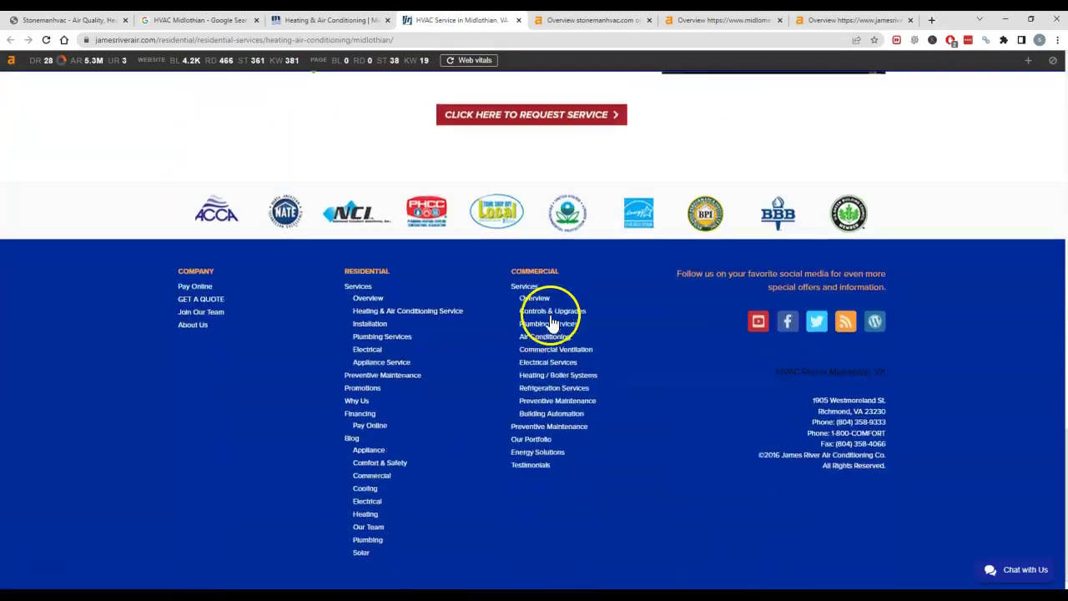
{"action": "scroll", "coordinate": [562, 353], "scroll_direction": "up", "scroll_amount": 8}
{"action": "scroll", "coordinate": [465, 512], "scroll_direction": "up", "scroll_amount": 7}
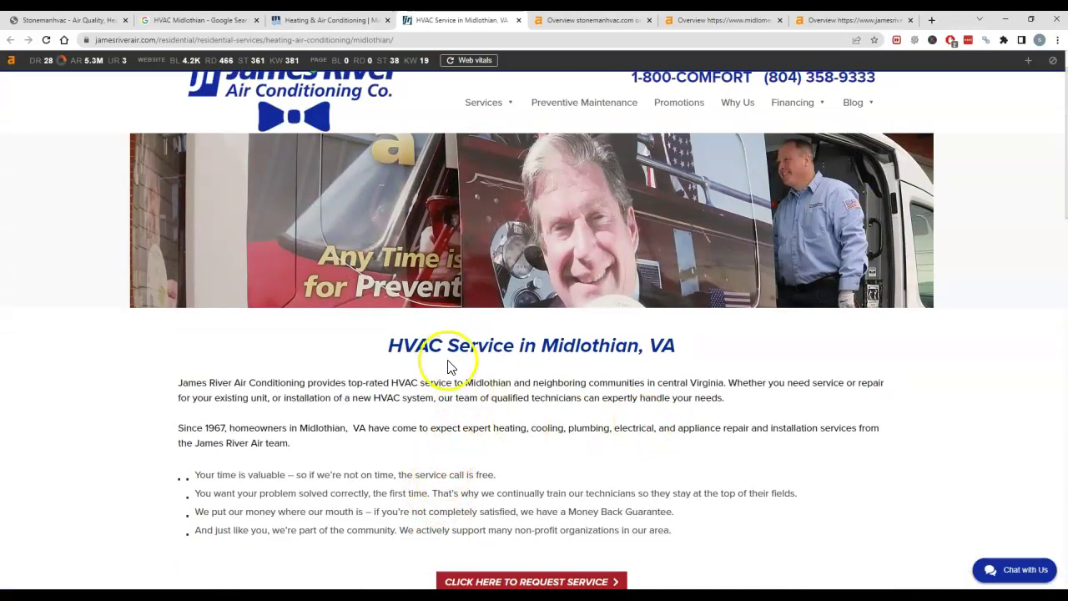
{"action": "left_click_drag", "start_coordinate": [383, 356], "coordinate": [585, 373]}
{"action": "double_click", "coordinate": [642, 345]}
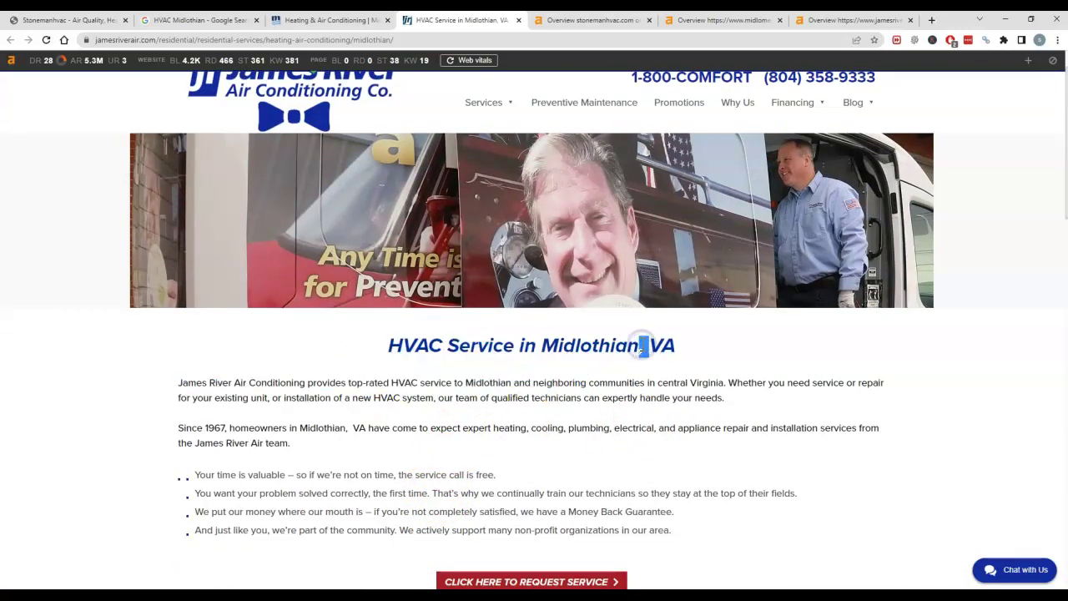
{"action": "scroll", "coordinate": [643, 468], "scroll_direction": "up", "scroll_amount": 1}
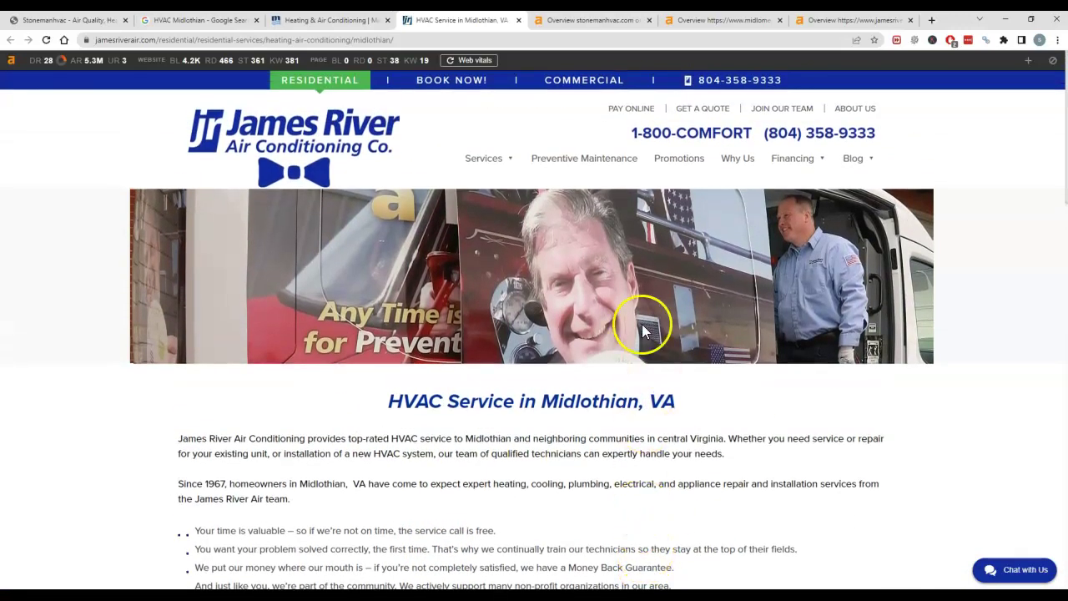
Review stonemanhvac.com's Ahrefs overview metrics, then move on to midlomechanical.com's overview.
{"action": "left_click", "coordinate": [572, 20]}
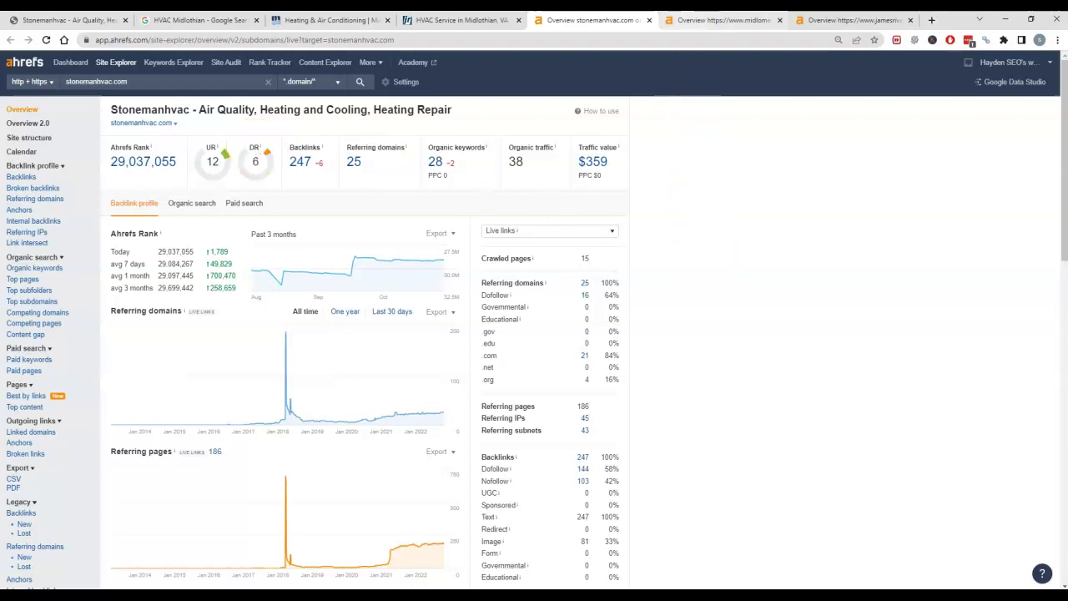
{"action": "left_click", "coordinate": [701, 22]}
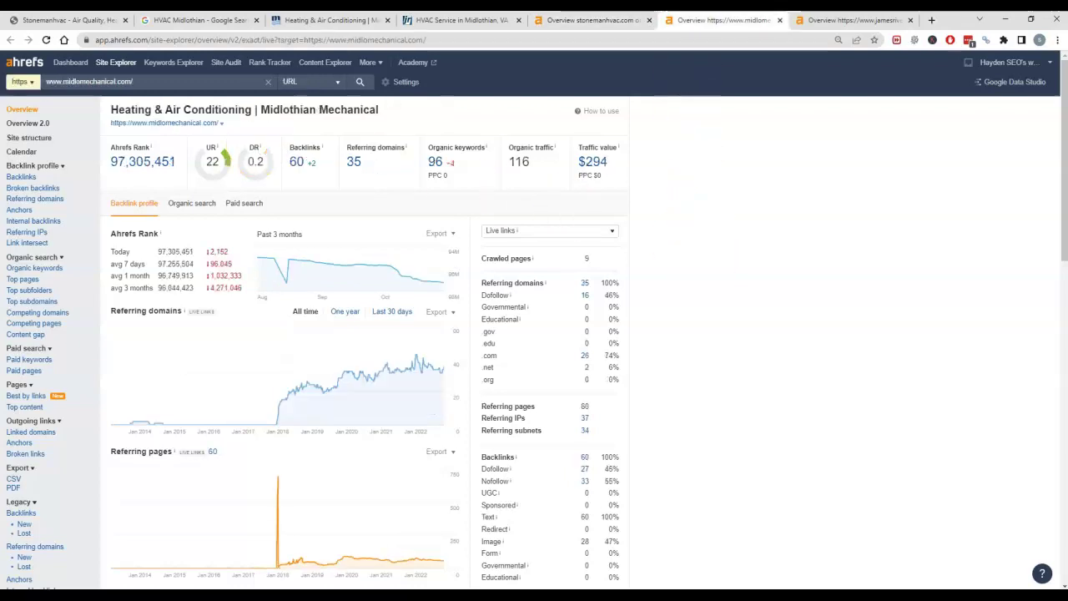
Highlight Midlothian Mechanical's UR 22 and DR 0.2 values in the Ahrefs overview.
{"action": "left_click", "coordinate": [203, 151]}
{"action": "double_click", "coordinate": [227, 167]}
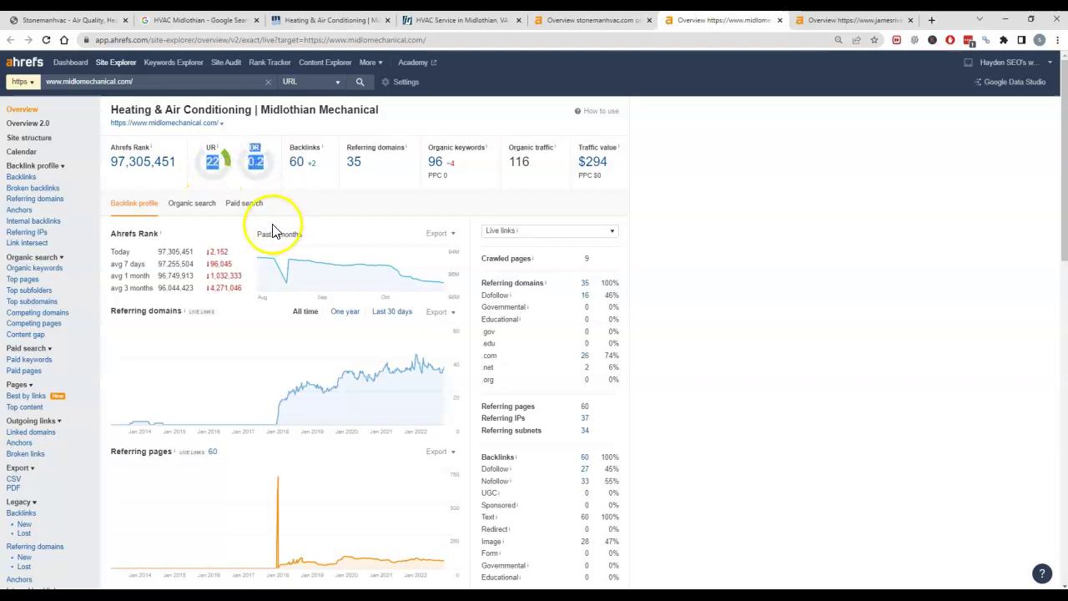
{"action": "left_click", "coordinate": [264, 166]}
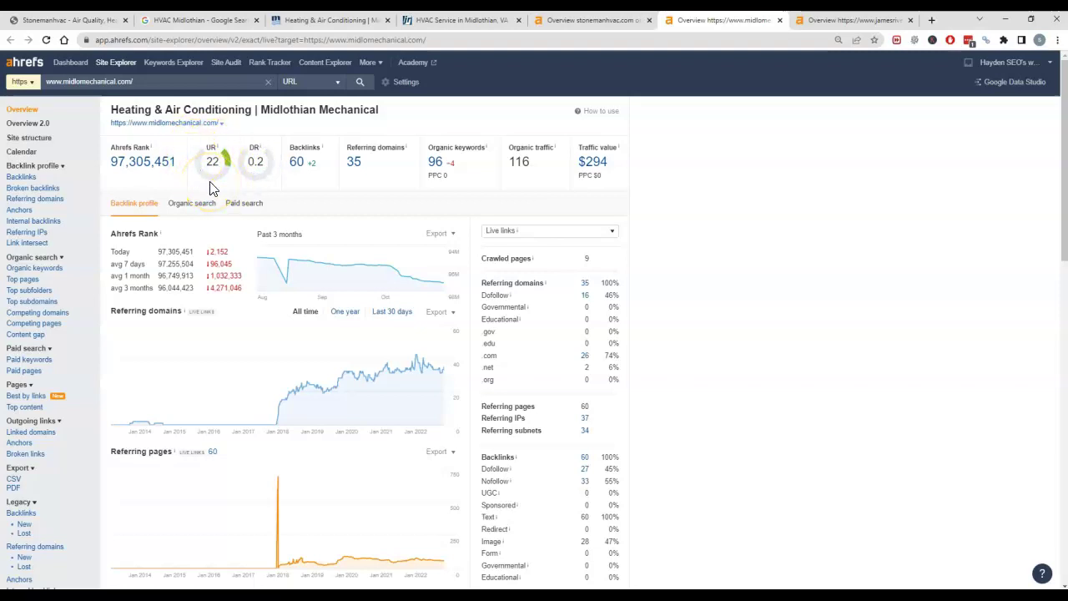
{"action": "double_click", "coordinate": [252, 162]}
On James River's Ahrefs overview, note UR 3 and switch the target mode to *.domain/*.
{"action": "left_click", "coordinate": [831, 20]}
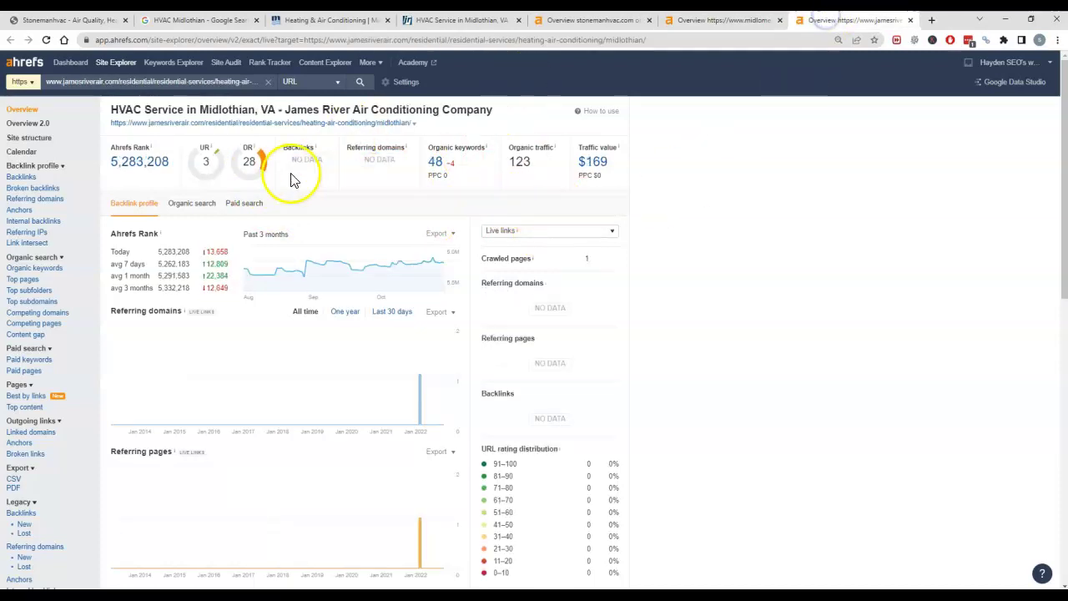
{"action": "left_click", "coordinate": [254, 164]}
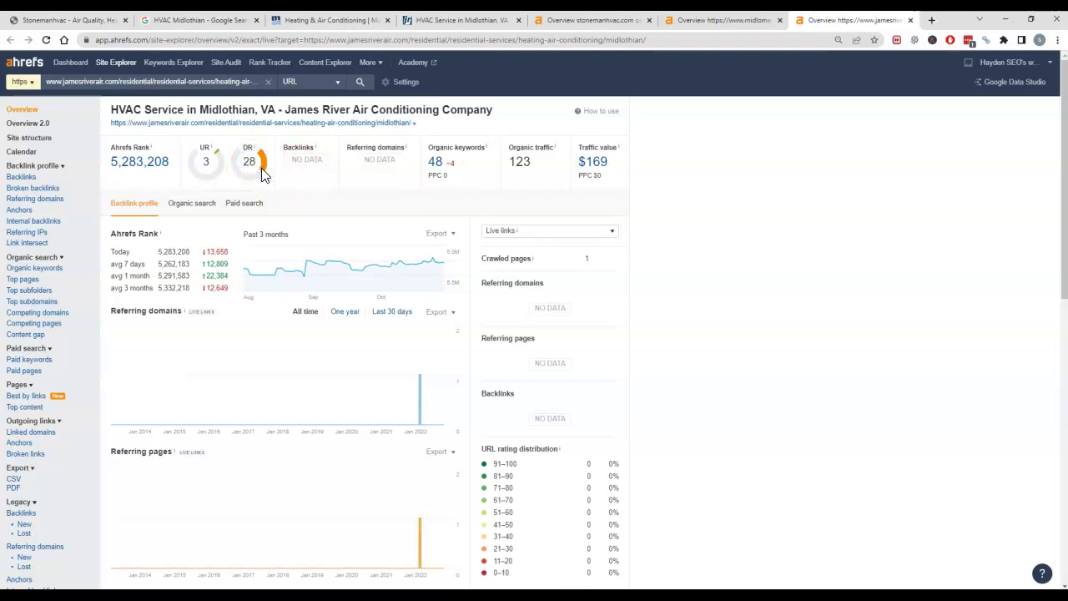
{"action": "left_click", "coordinate": [205, 161]}
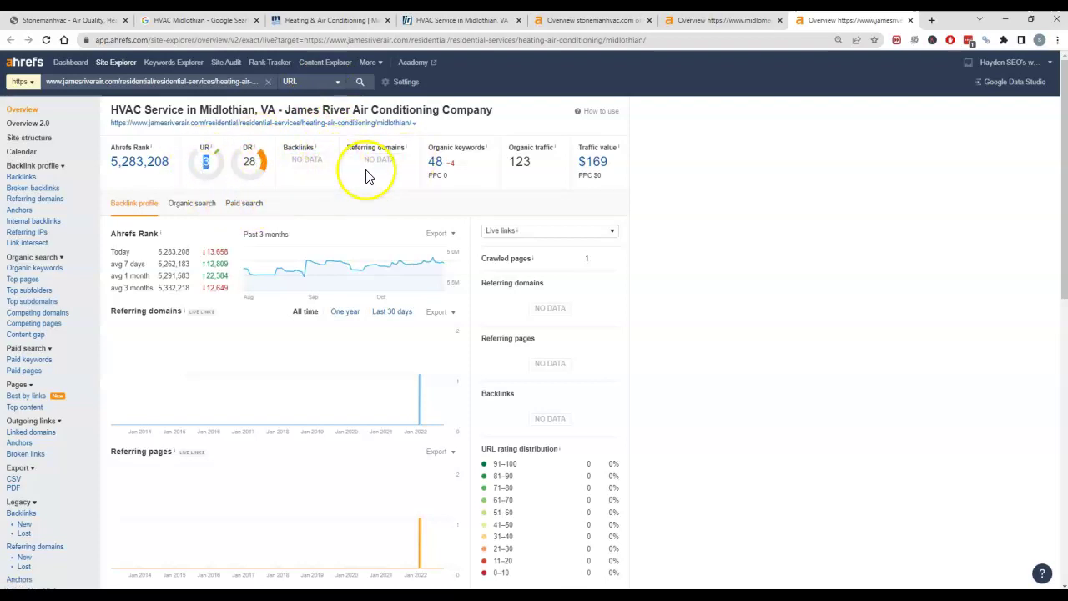
{"action": "left_click", "coordinate": [314, 84]}
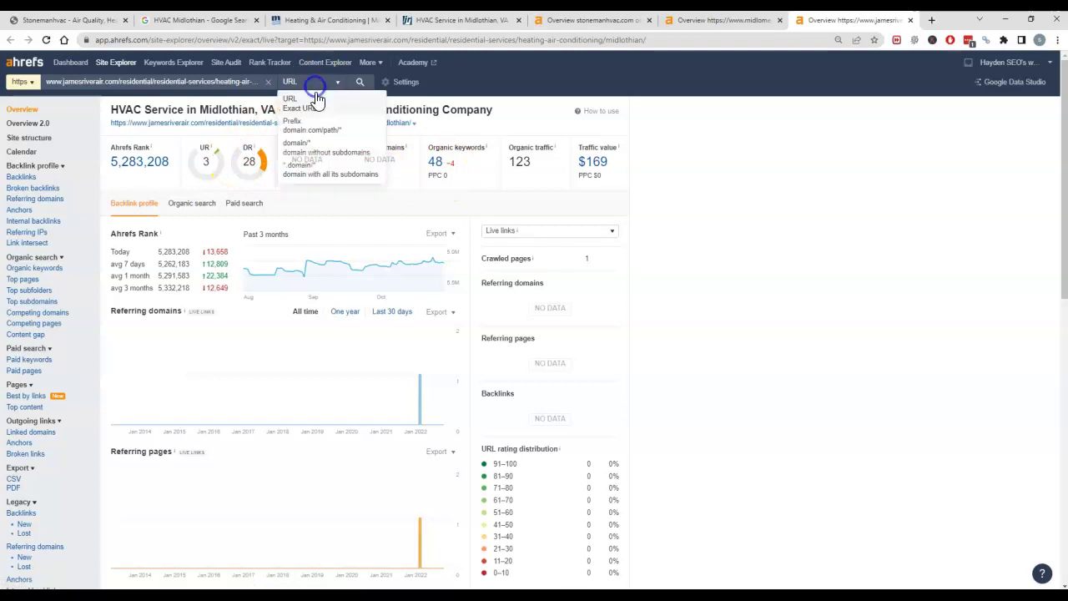
{"action": "left_click", "coordinate": [317, 171]}
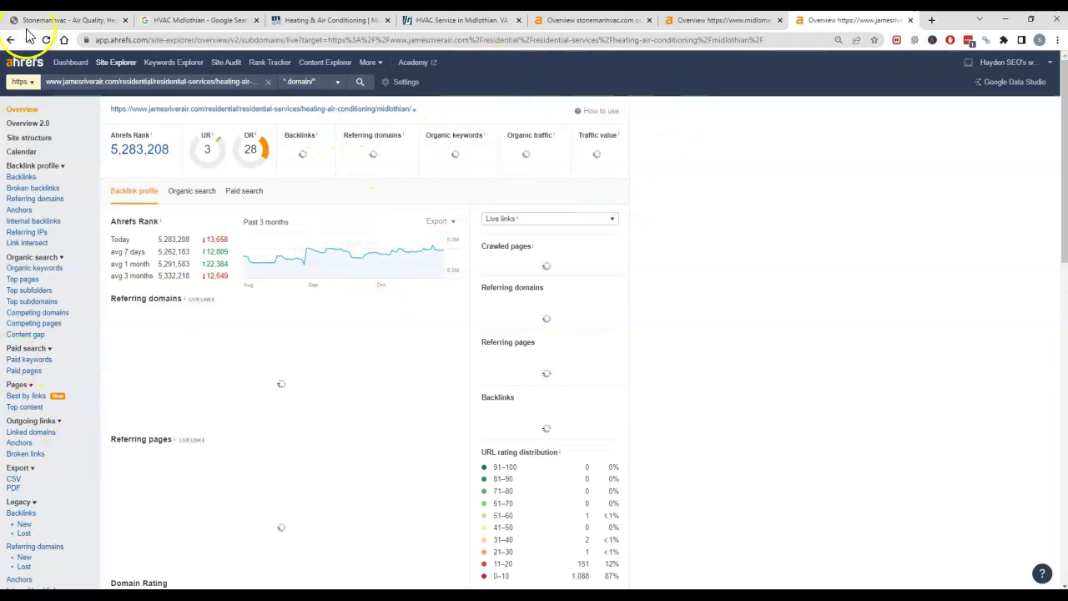
Scroll through the stonemanhvac.com homepage and back to the top (DR 6, UR 12).
{"action": "left_click", "coordinate": [63, 19]}
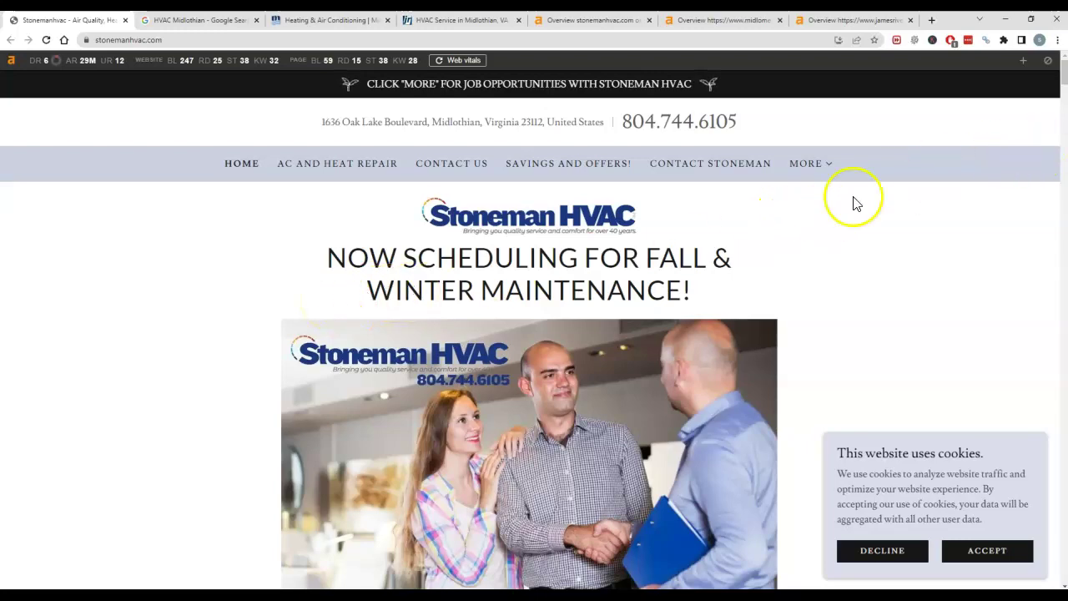
{"action": "scroll", "coordinate": [436, 329], "scroll_direction": "down", "scroll_amount": 15}
{"action": "scroll", "coordinate": [411, 465], "scroll_direction": "down", "scroll_amount": 20}
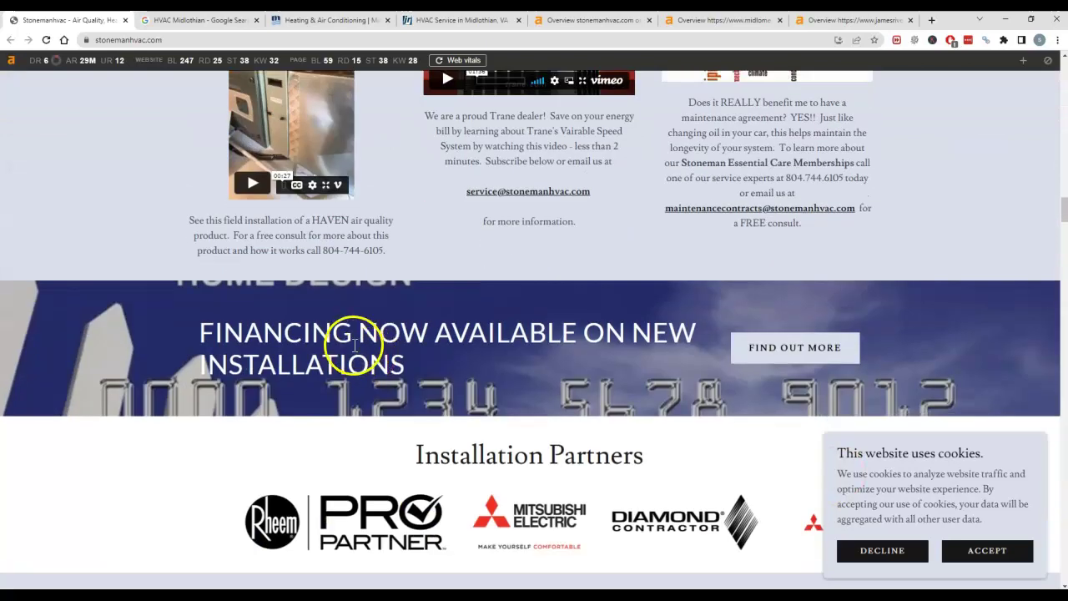
{"action": "scroll", "coordinate": [367, 355], "scroll_direction": "down", "scroll_amount": 8}
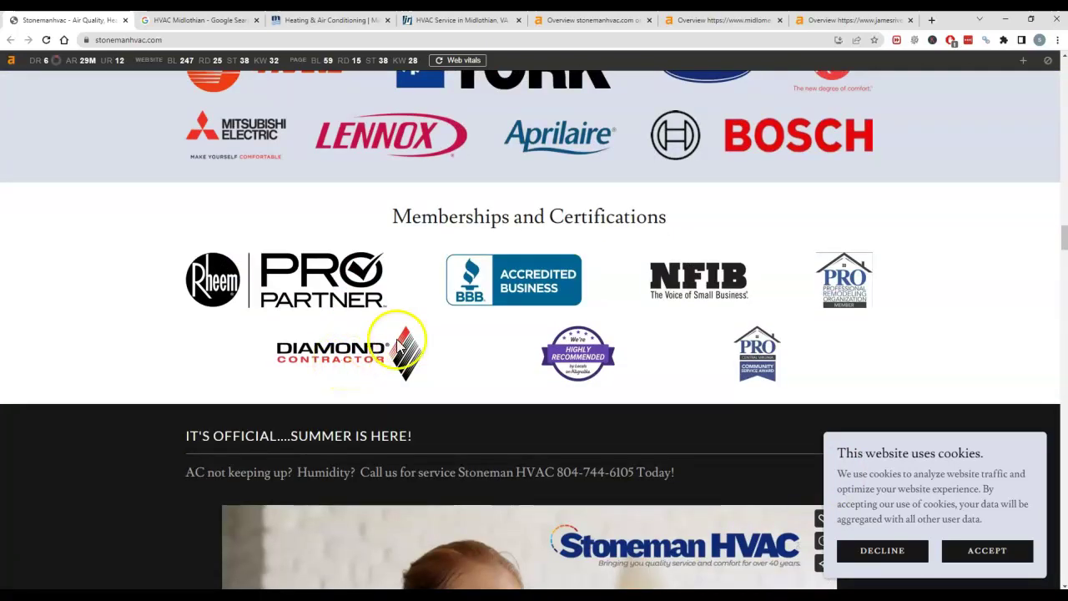
{"action": "scroll", "coordinate": [172, 422], "scroll_direction": "up", "scroll_amount": 10}
{"action": "scroll", "coordinate": [232, 228], "scroll_direction": "up", "scroll_amount": 15}
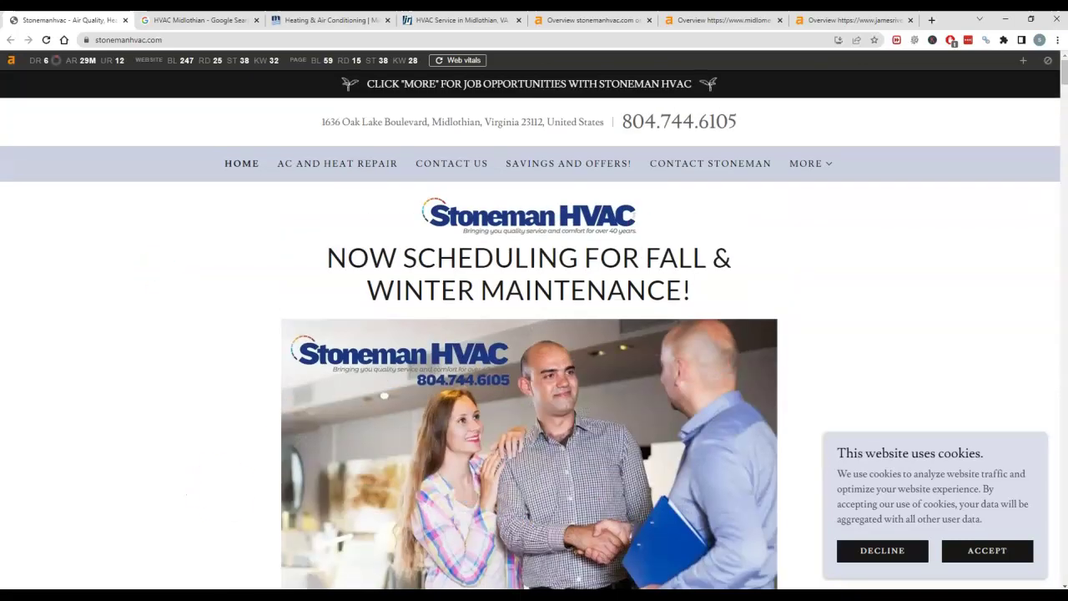
{"action": "mouse_move", "coordinate": [99, 594]}
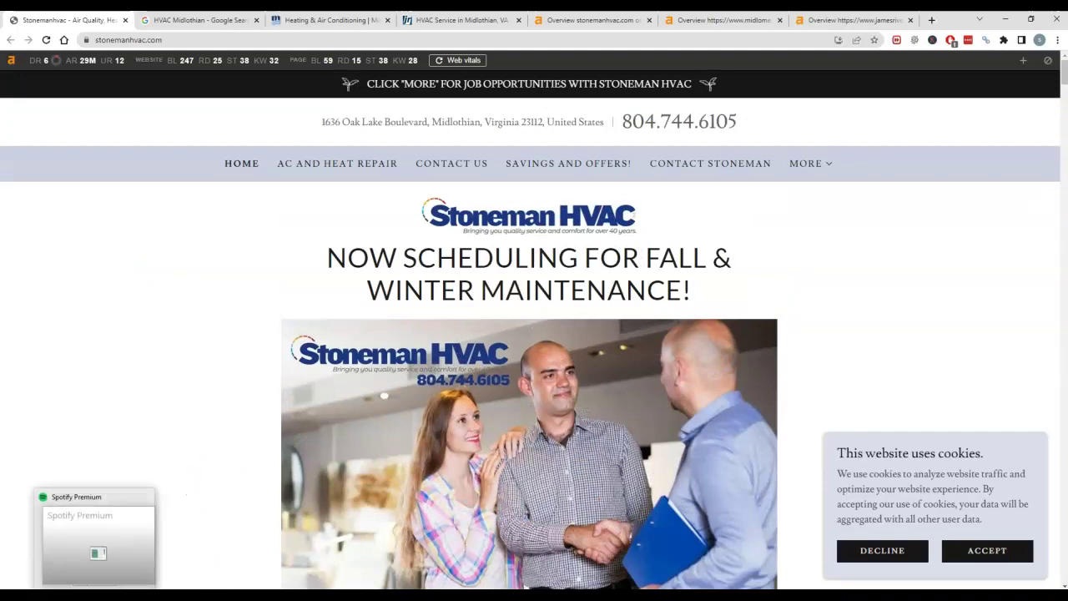